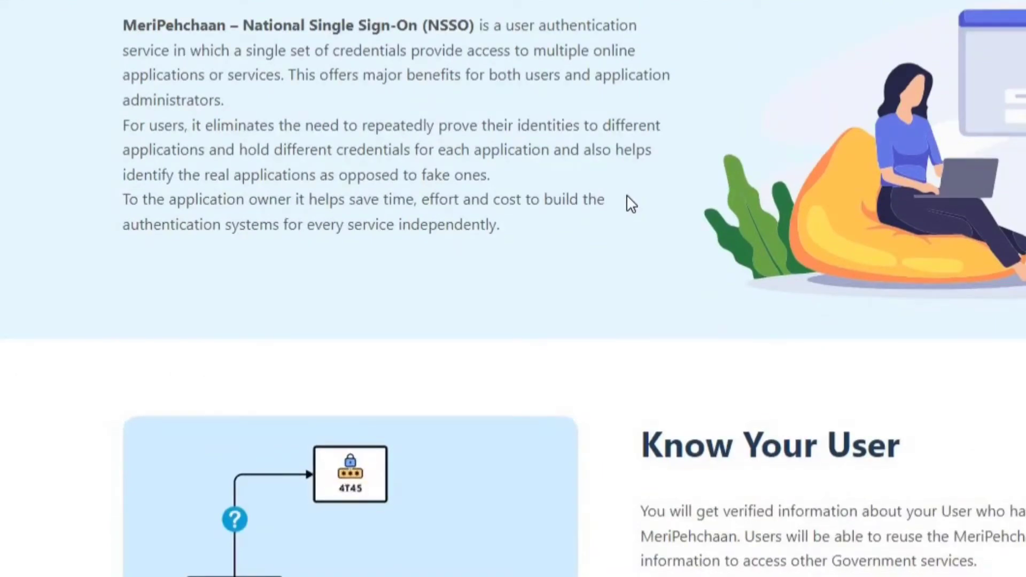
Step: Read the first About MeriPehchaan paragraph and the user and owner benefits paragraphs, then reach Know Your User
scroll(626, 194, up, 3)
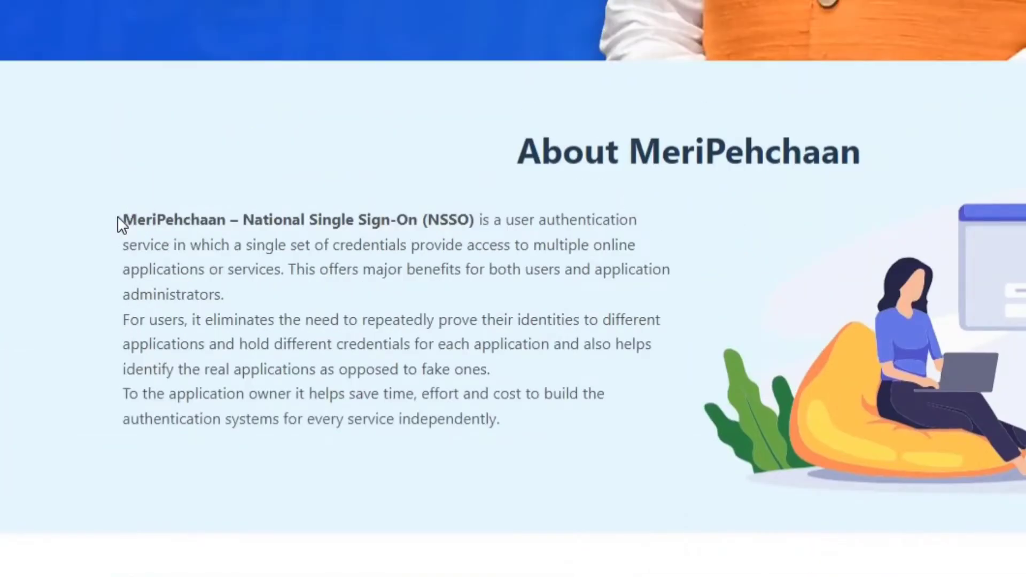
drag(122, 219, 512, 286)
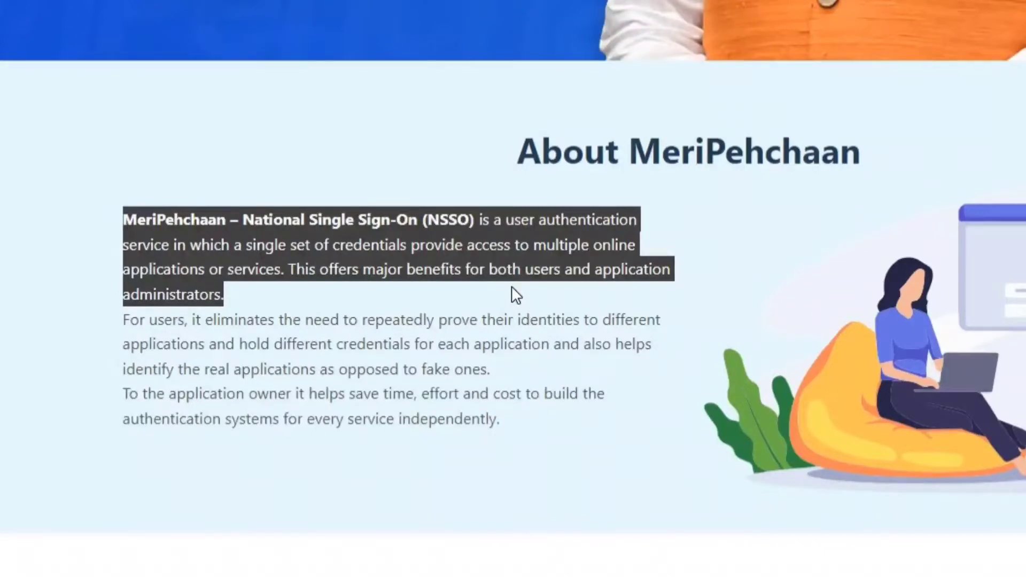
scroll(511, 287, up, 2)
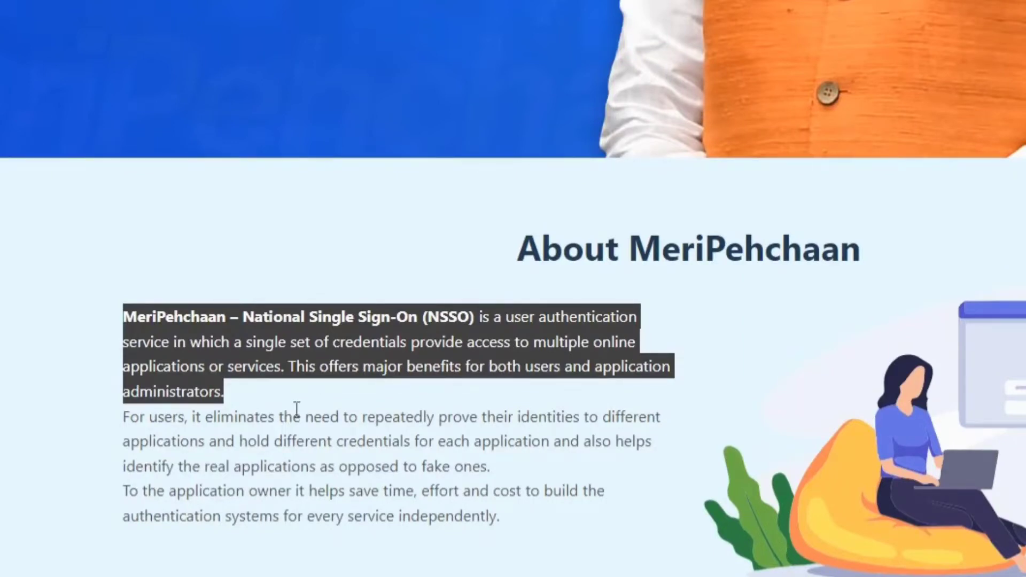
click(111, 415)
drag(125, 418, 510, 507)
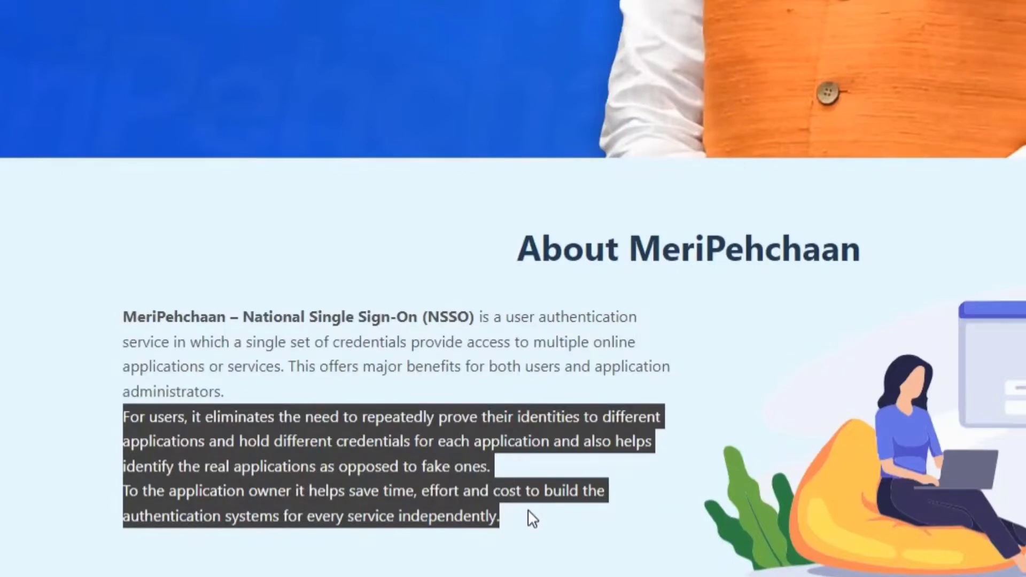
click(528, 510)
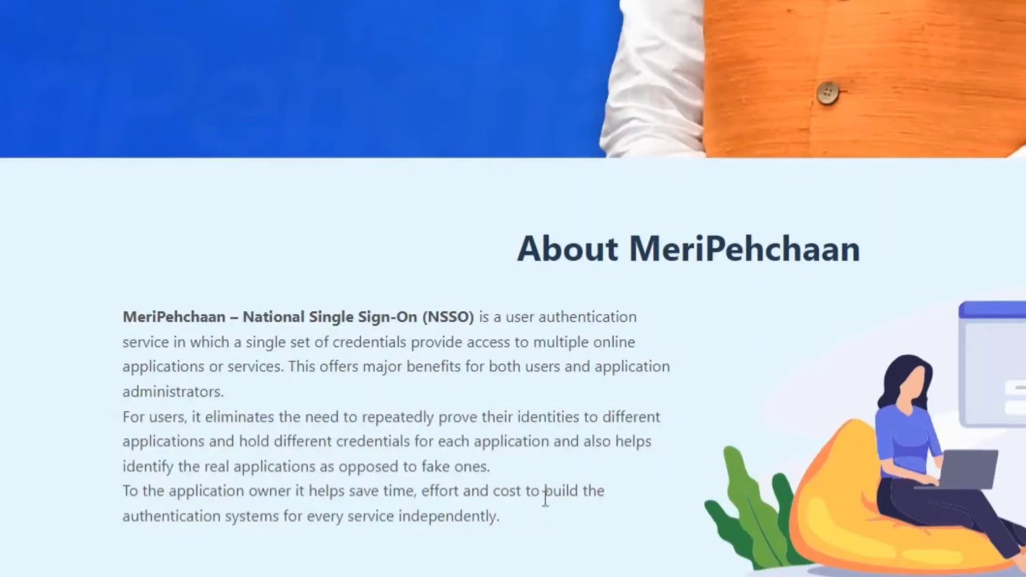
scroll(805, 504, down, 8)
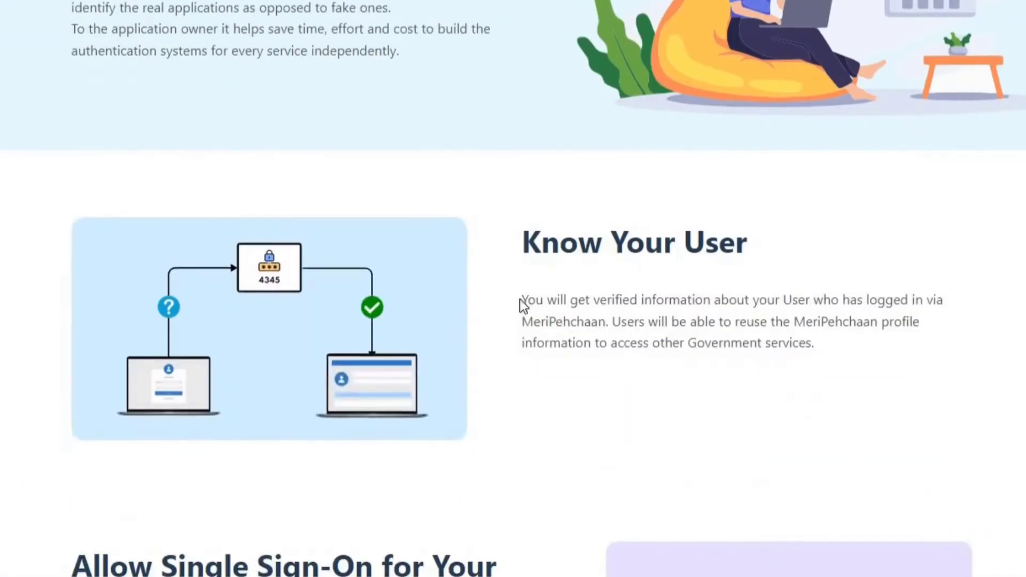
Step: Read the Know Your User description, then move down to the Allow Single Sign-On section
drag(520, 300, 851, 348)
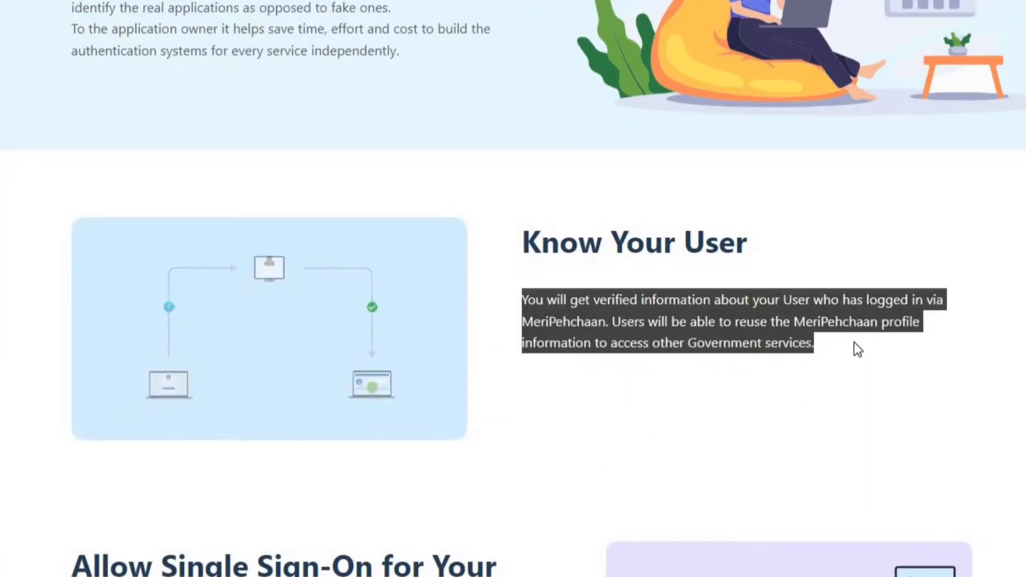
click(698, 376)
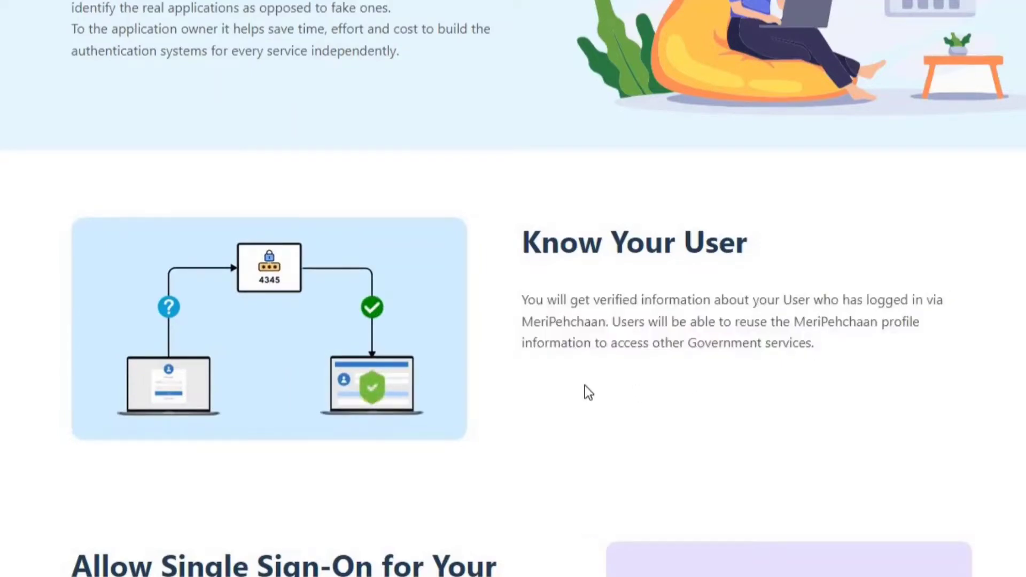
scroll(585, 393, down, 5)
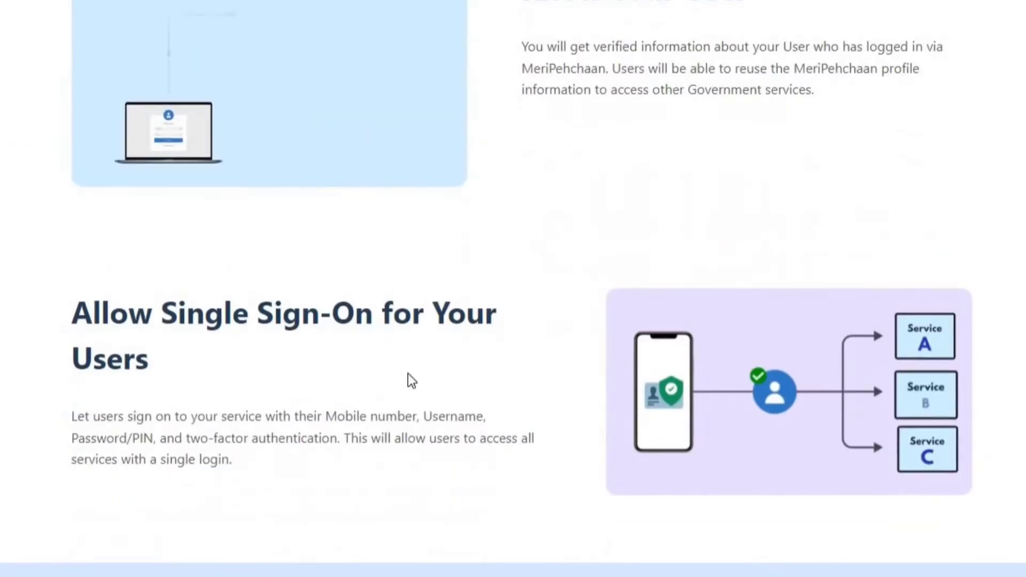
scroll(408, 374, down, 2)
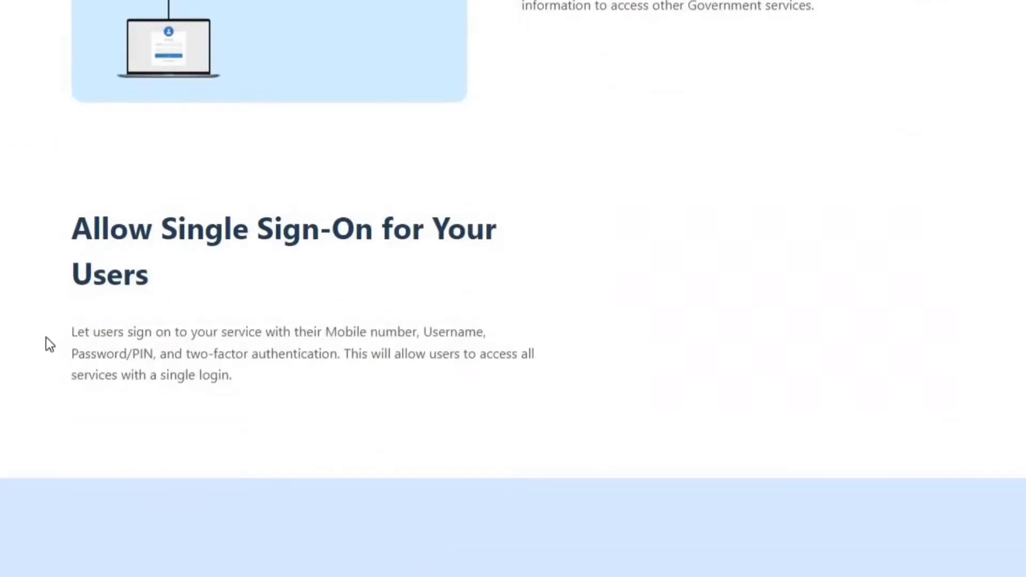
Step: Read the single sign-on description and return to the About MeriPehchaan overview
drag(46, 338, 530, 383)
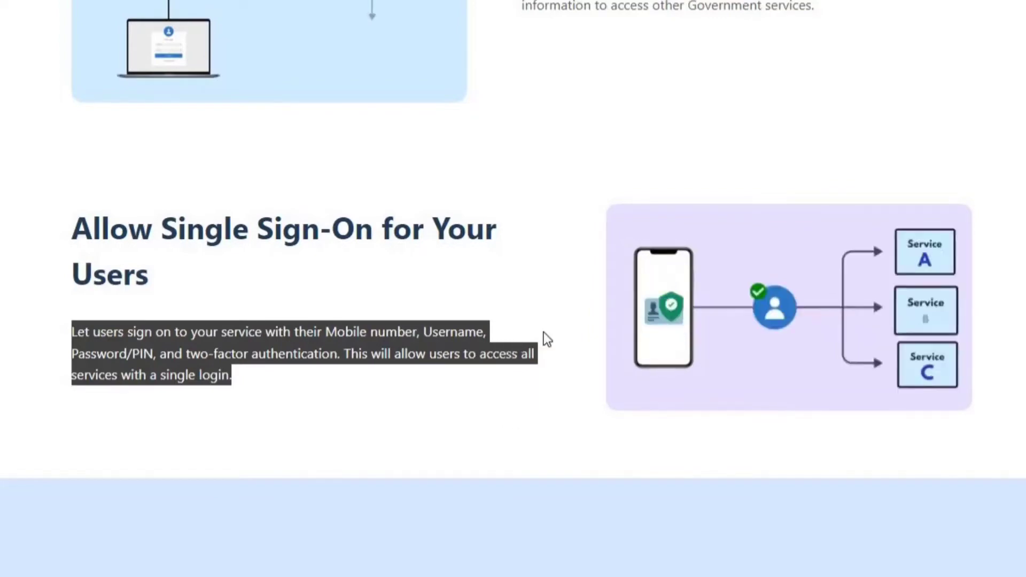
scroll(544, 332, up, 15)
scroll(546, 334, down, 9)
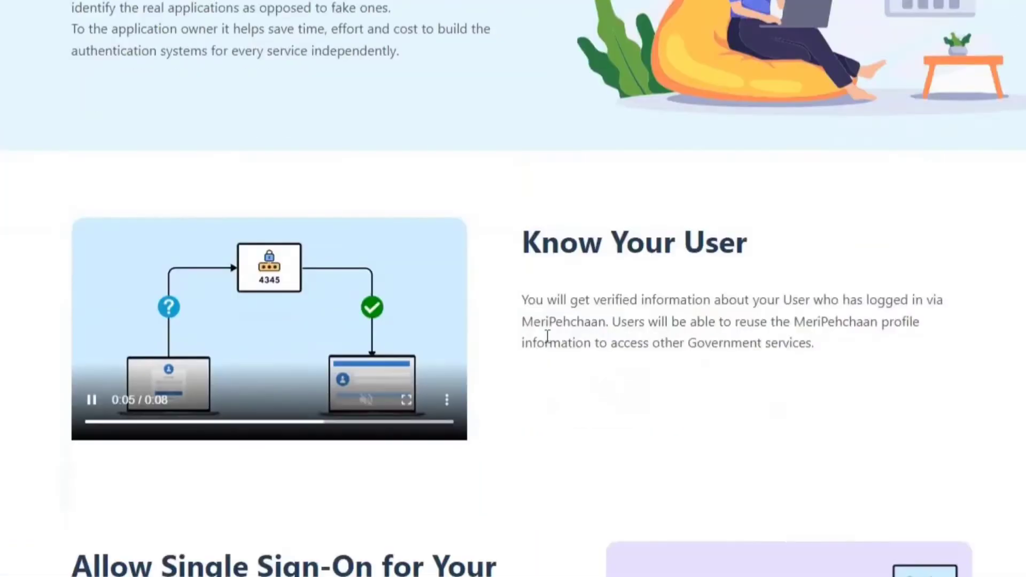
scroll(547, 336, up, 3)
scroll(540, 331, down, 1)
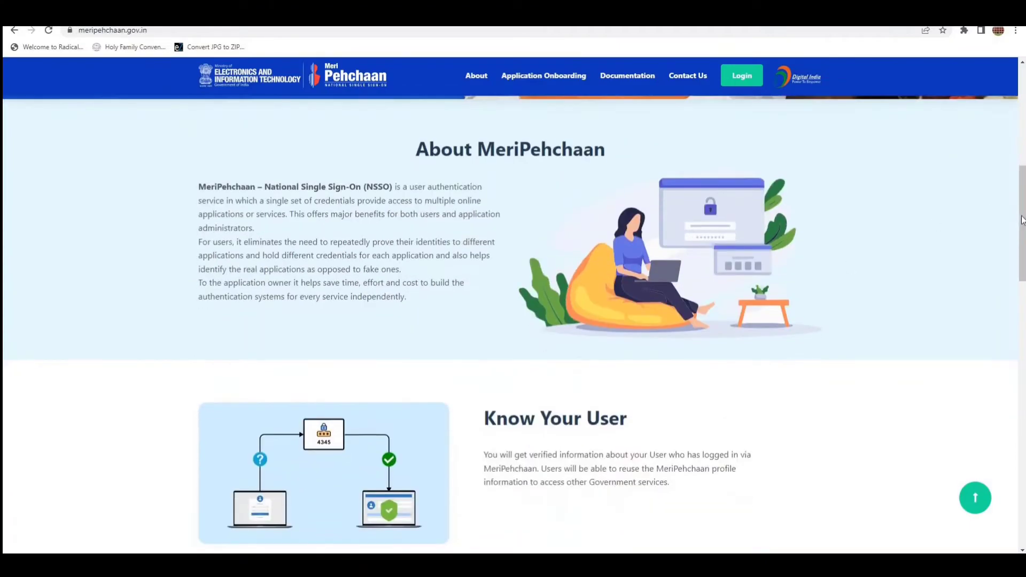
Step: Clear the leftover text selection, return to the page top, and open the Login To MeriPehchaan page
scroll(502, 436, down, 4)
click(502, 436)
scroll(503, 438, up, 5)
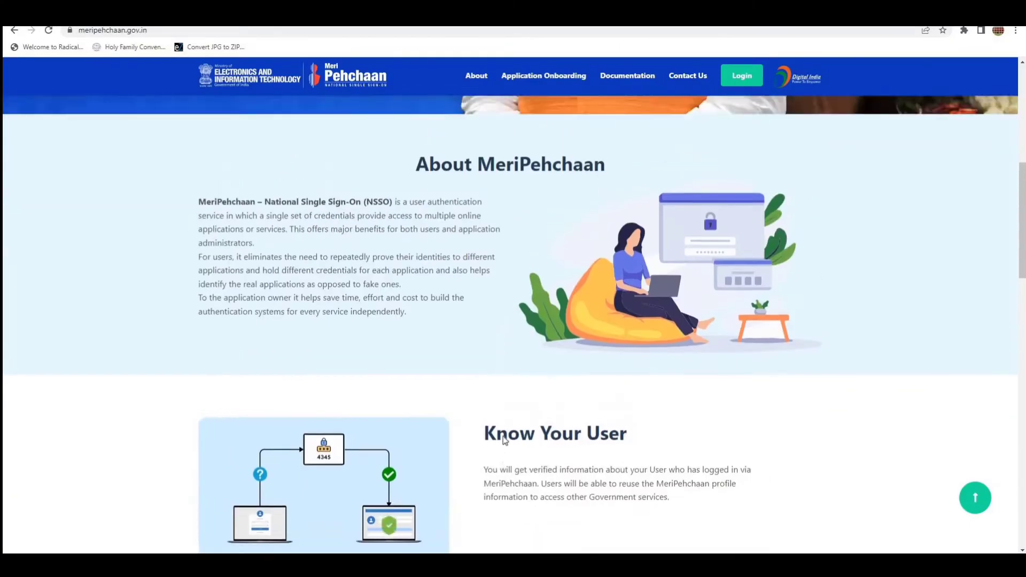
scroll(503, 439, up, 8)
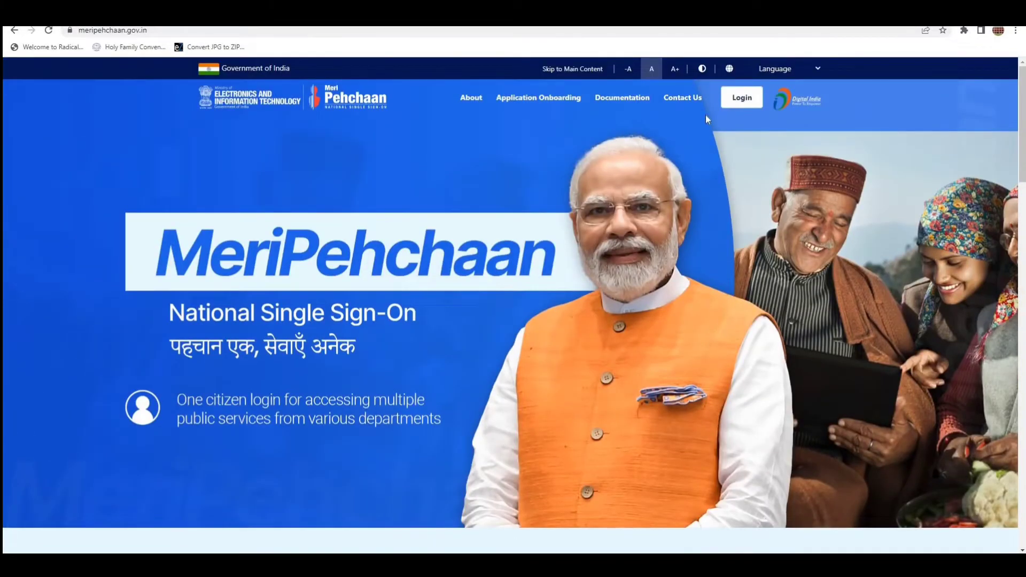
click(746, 102)
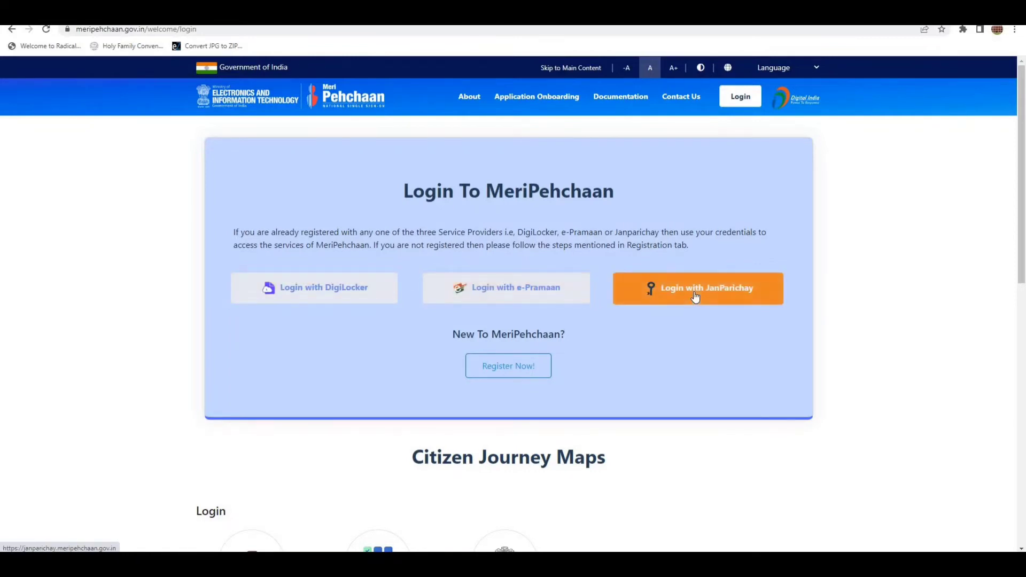
Step: Start a new registration, enter the mobile number, and verify it with the received one-time password
click(493, 366)
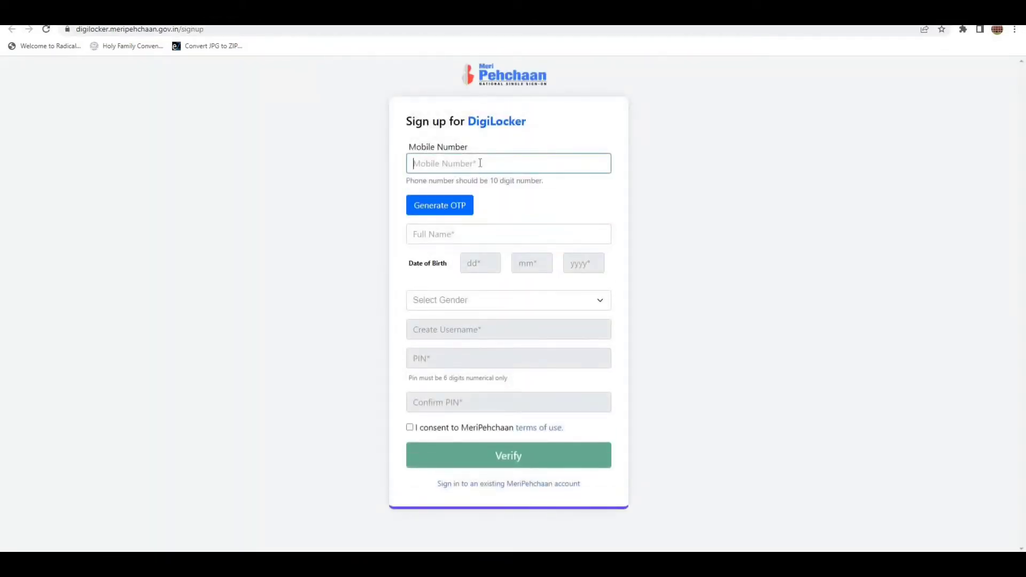
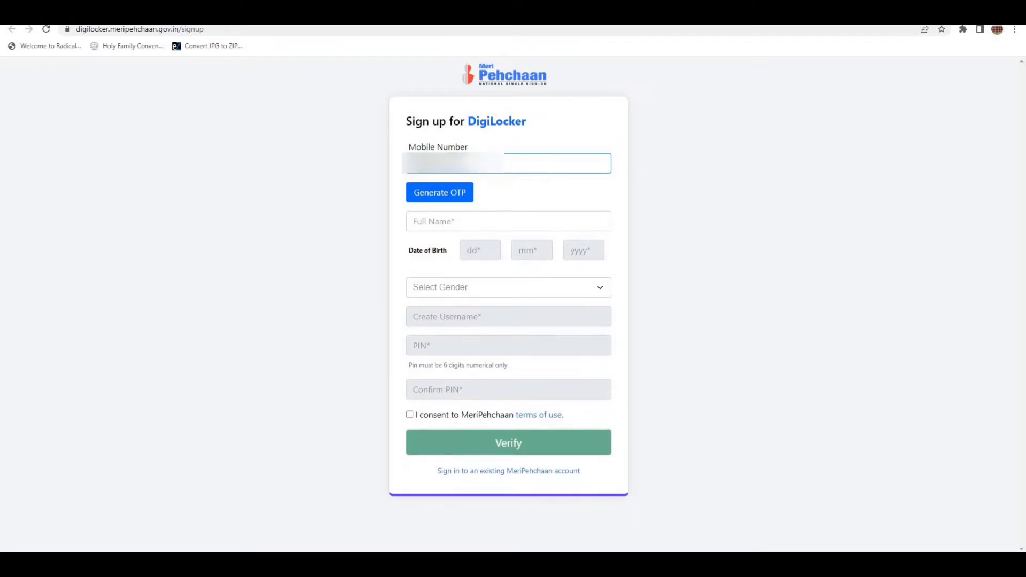
click(451, 191)
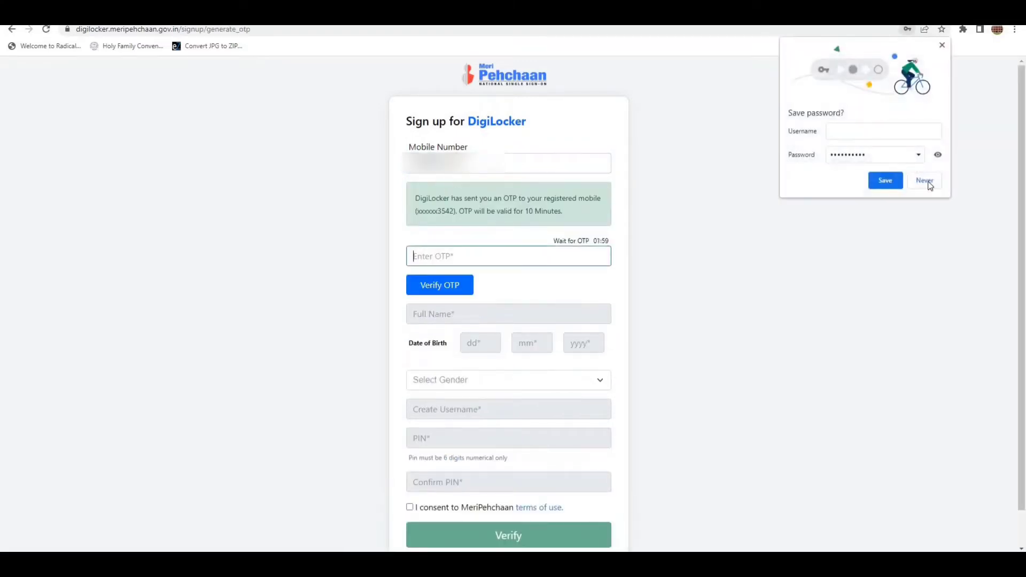
click(926, 181)
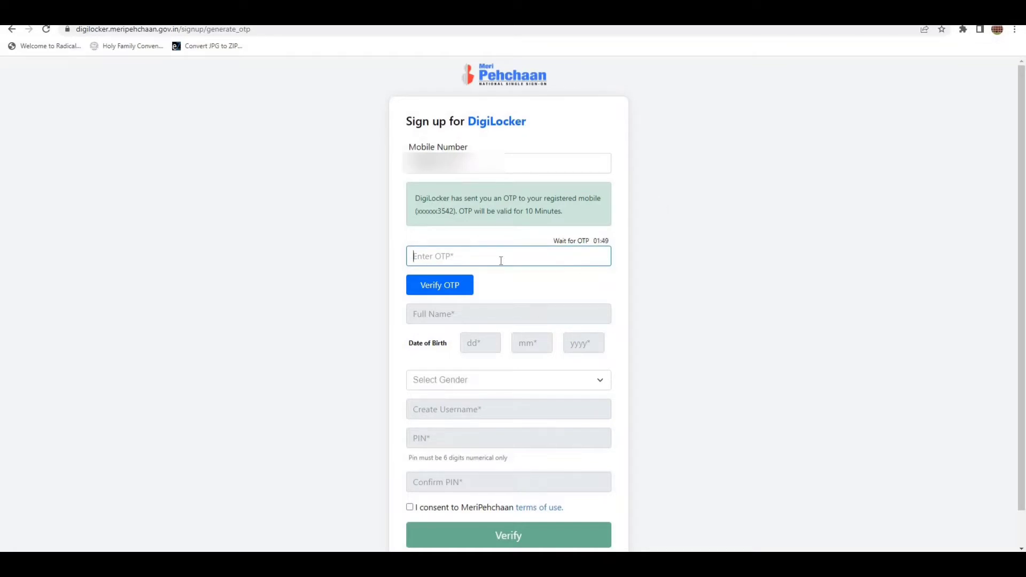
click(456, 288)
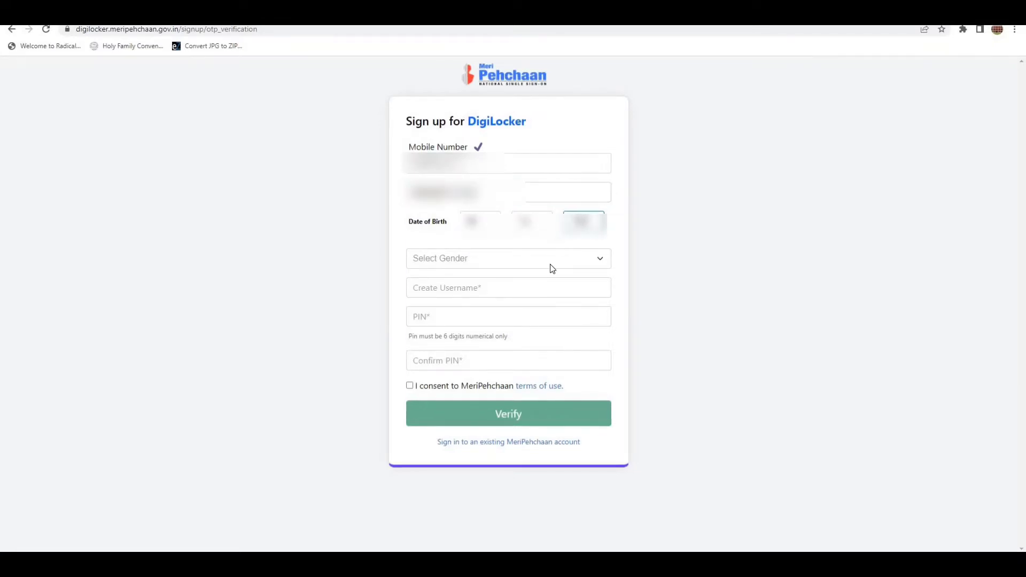
Step: Set gender to Male, enter a username and matching PIN, accept the terms, and submit the sign-up
click(550, 264)
click(526, 286)
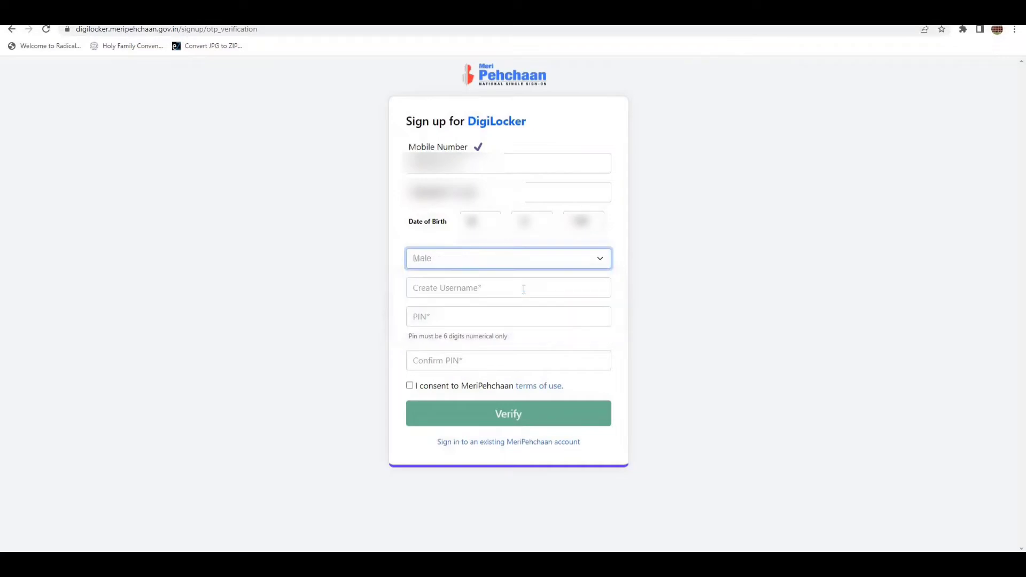
click(524, 289)
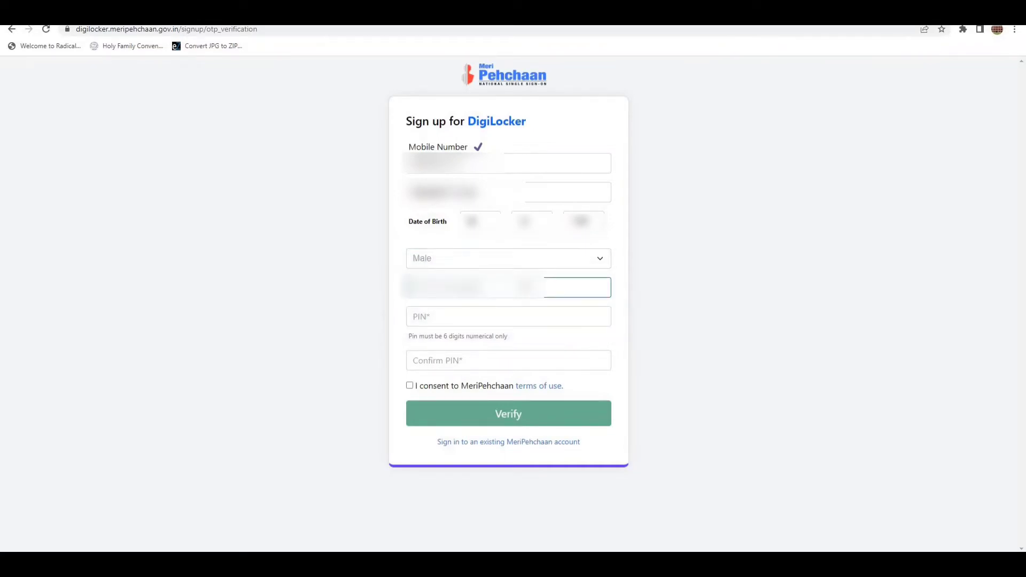
text(****)
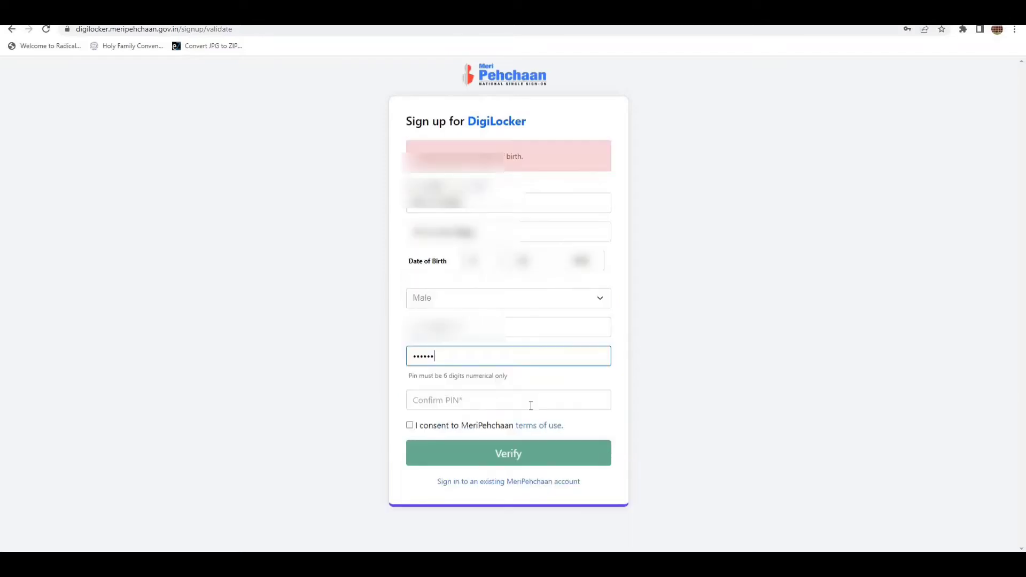
click(531, 403)
text(**)
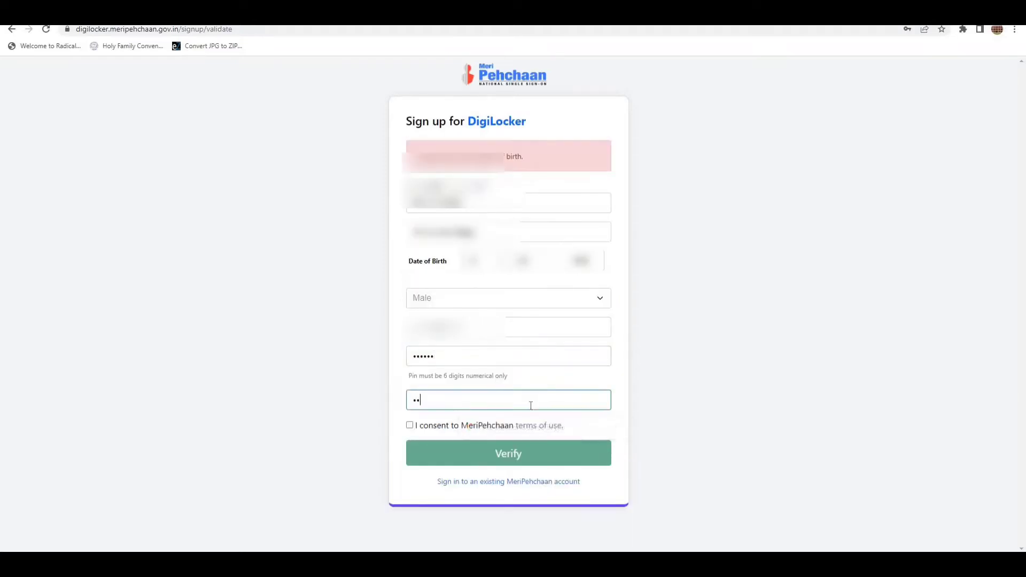
text(****)
click(410, 426)
click(486, 455)
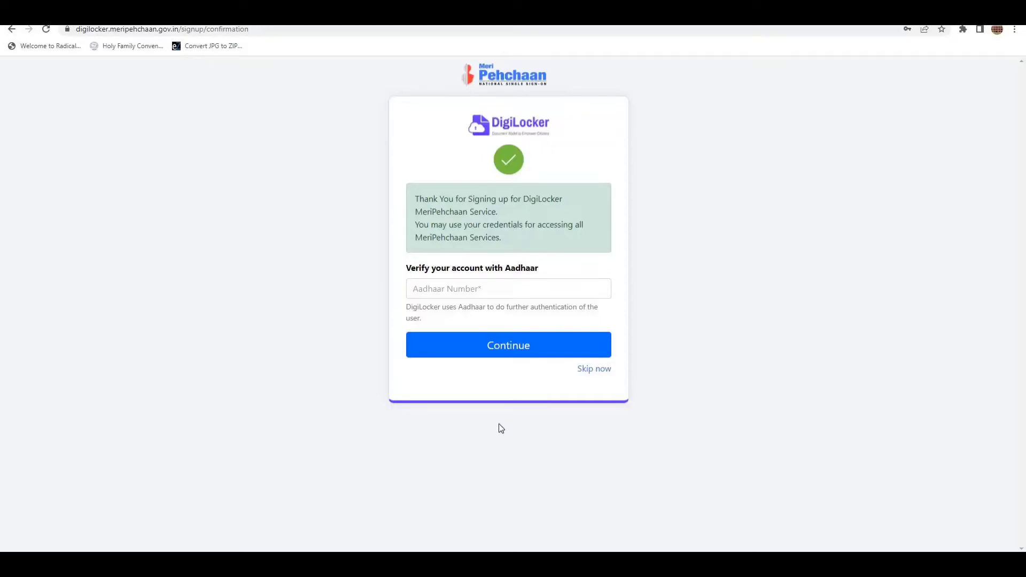
Step: Enter the Aadhaar number for verification, then continue to the DigiLocker sign-in page
click(500, 345)
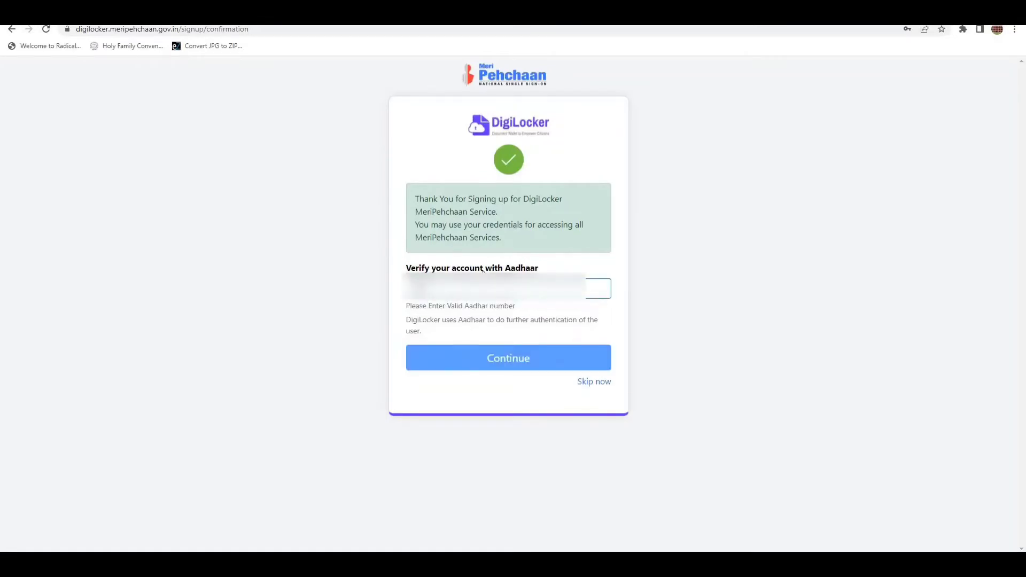
text(2345678)
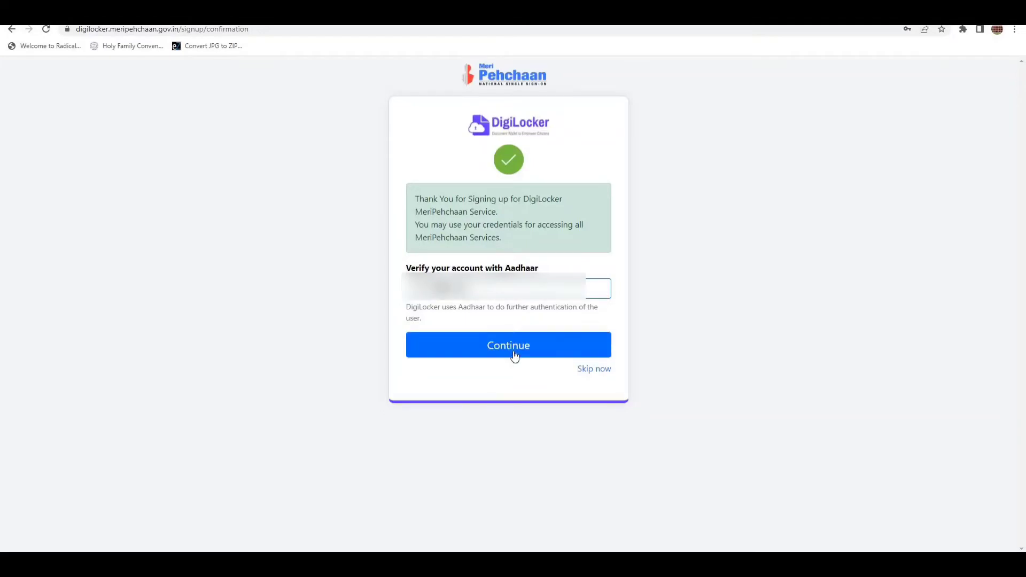
click(514, 356)
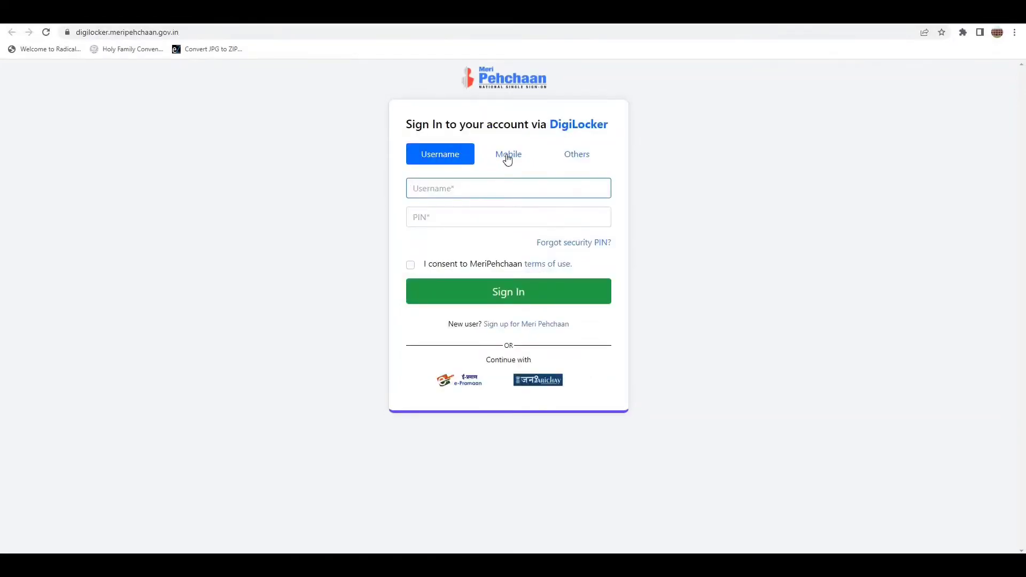
Step: Choose Aadhaar as the sign-in ID under the Others option
click(508, 158)
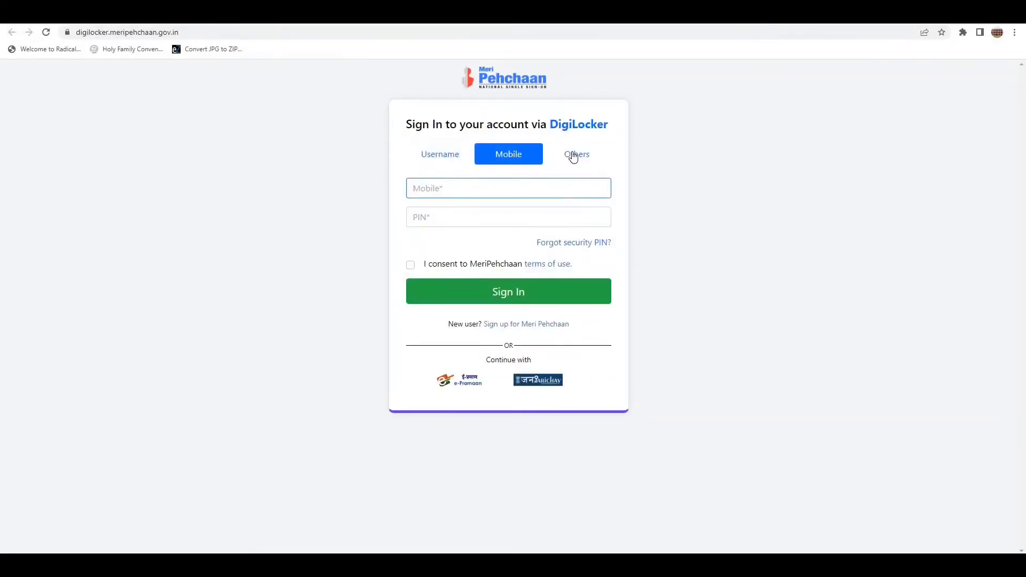
click(576, 155)
click(571, 191)
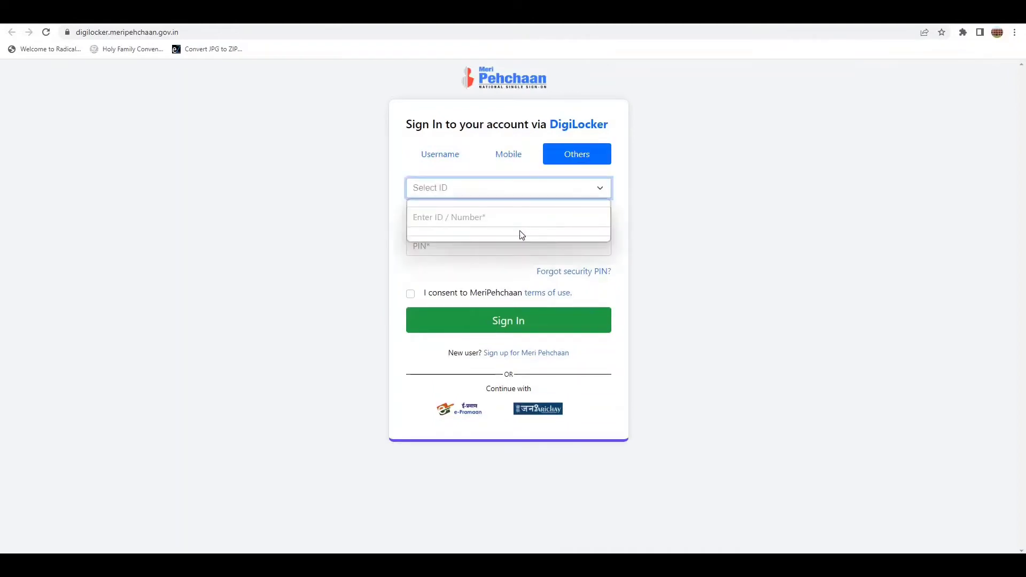
click(485, 214)
click(486, 217)
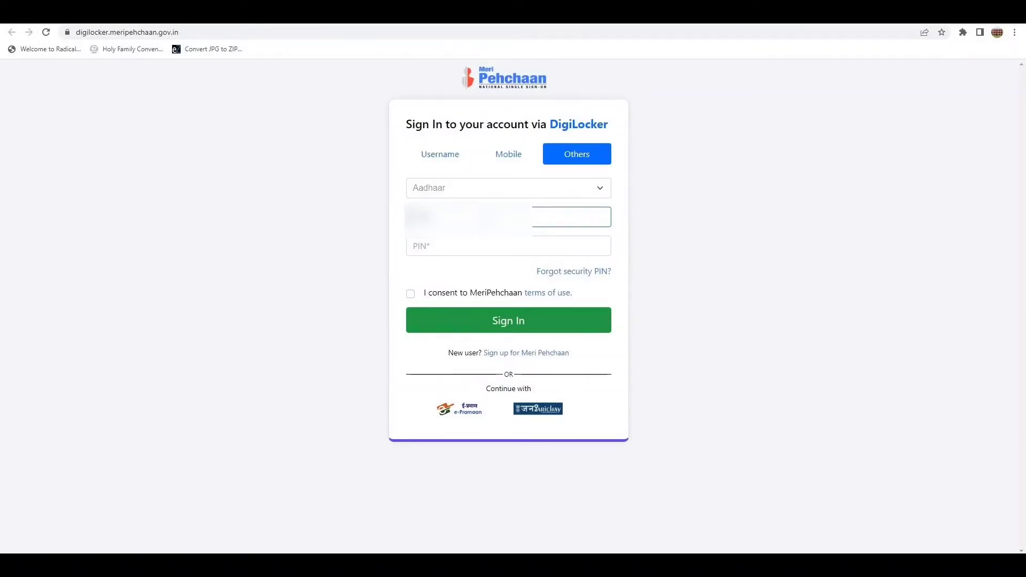
Step: Enter the Aadhaar number and security PIN, accept the terms of use, and sign in
text(****)
click(456, 248)
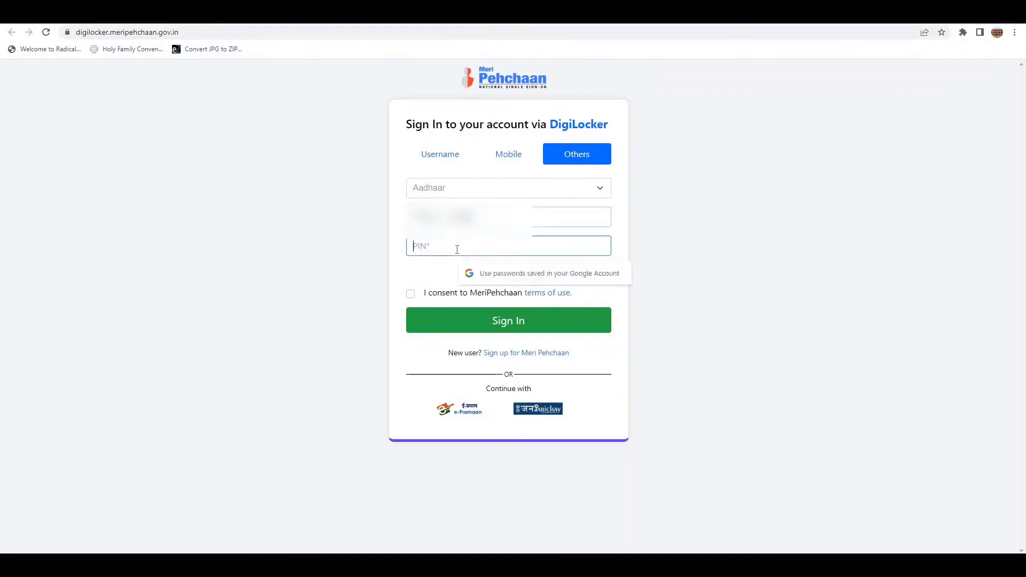
text(******)
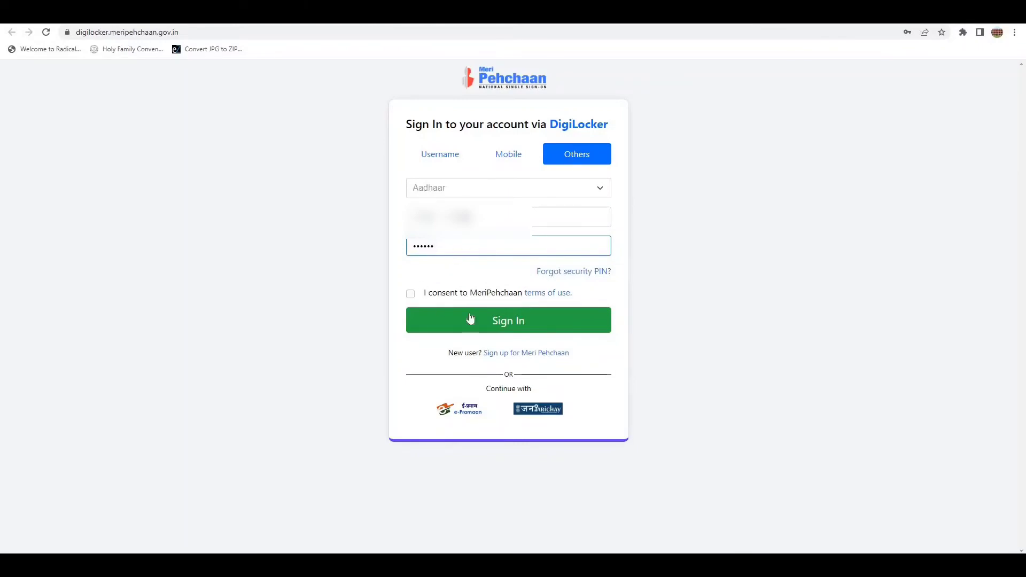
click(411, 295)
click(485, 323)
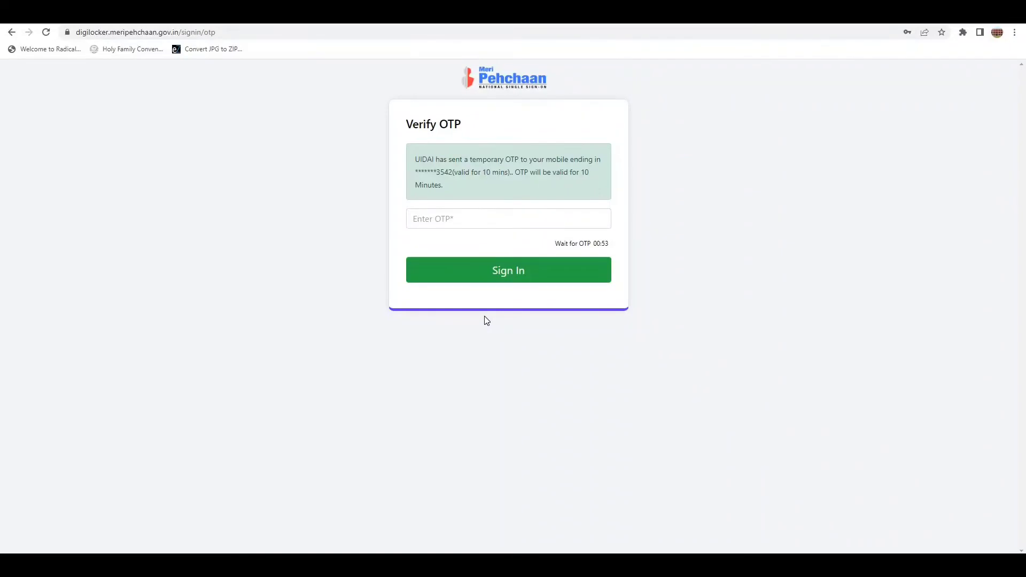
Step: Enter the received OTP to finish signing in and reach the onboarded applications dashboard
click(491, 219)
text(••)
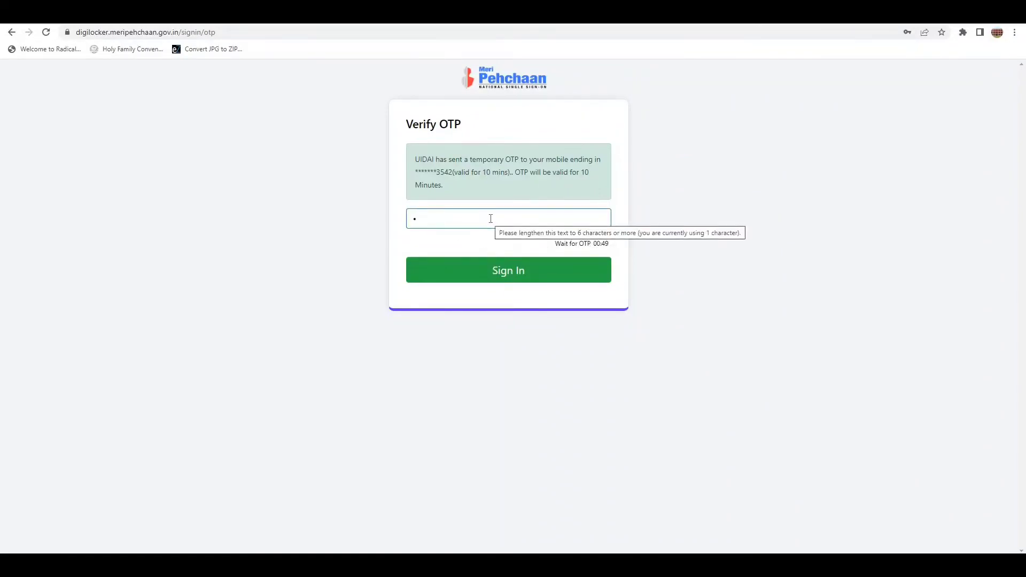
click(512, 271)
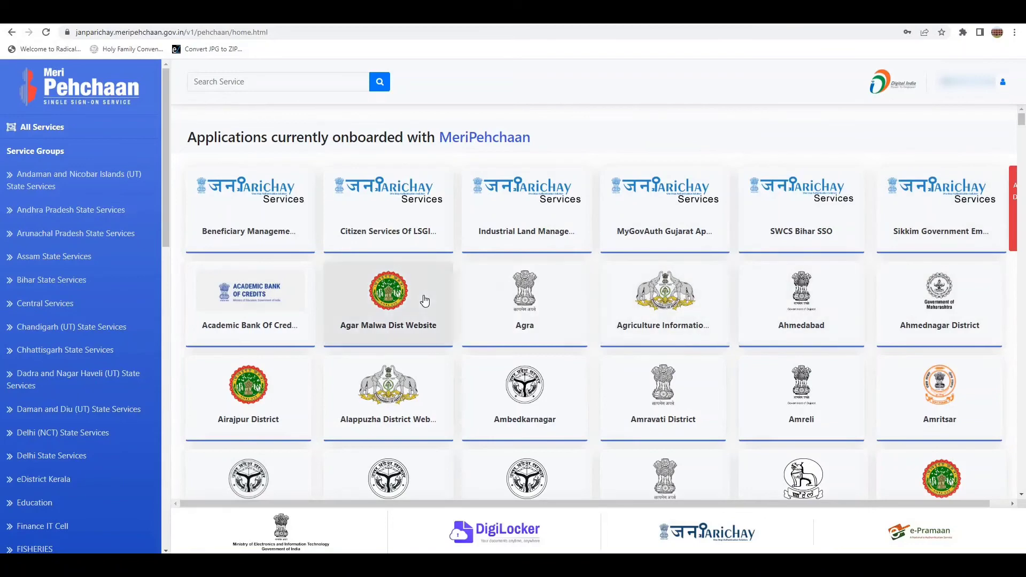
scroll(447, 321, down, 7)
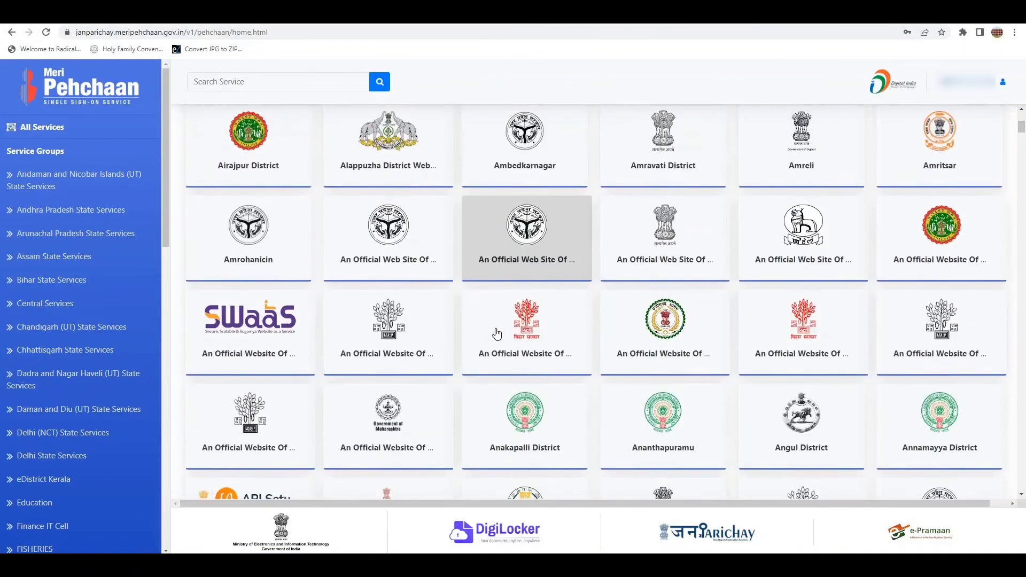
scroll(497, 334, down, 9)
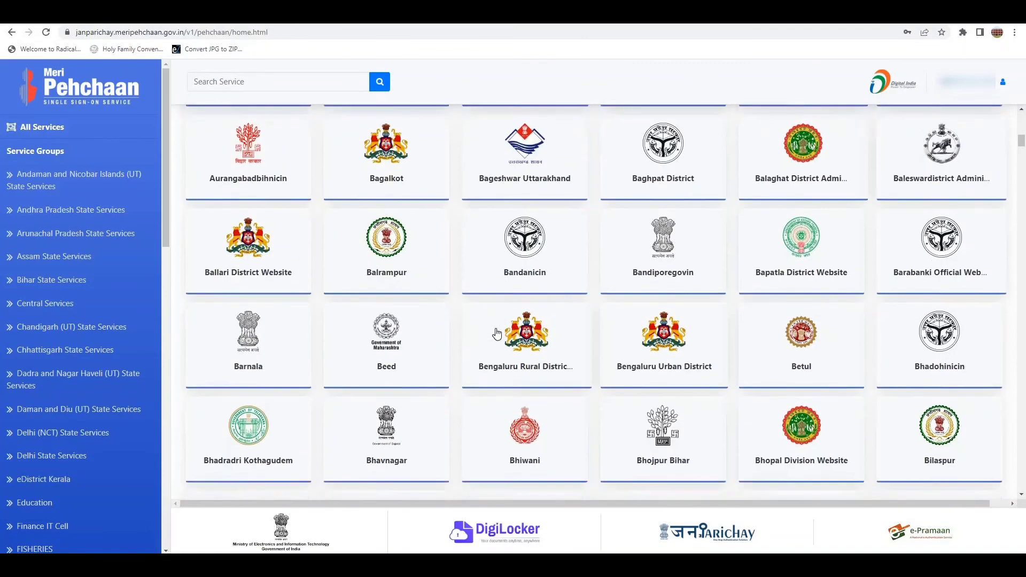
scroll(497, 334, down, 10)
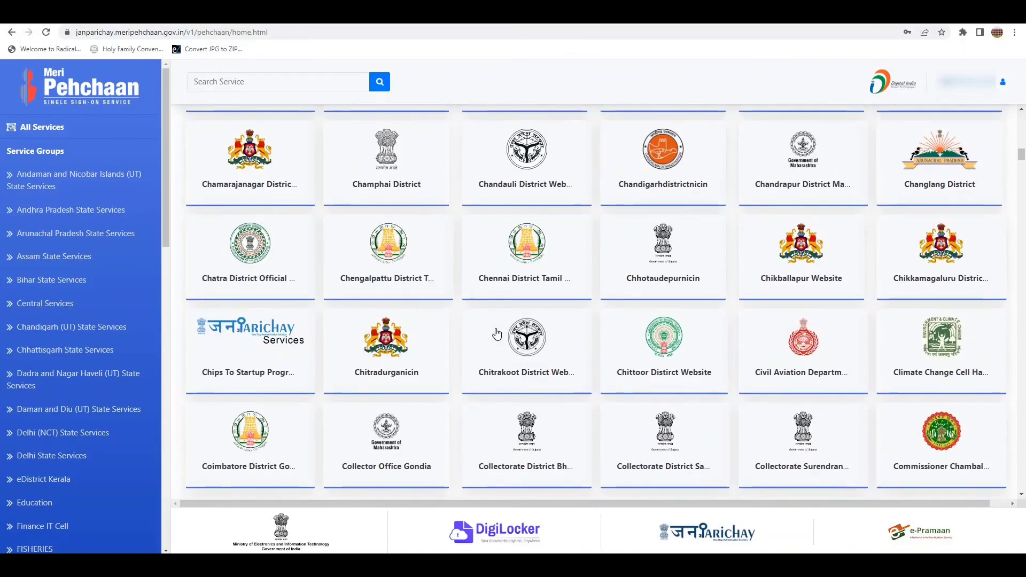
scroll(498, 333, down, 11)
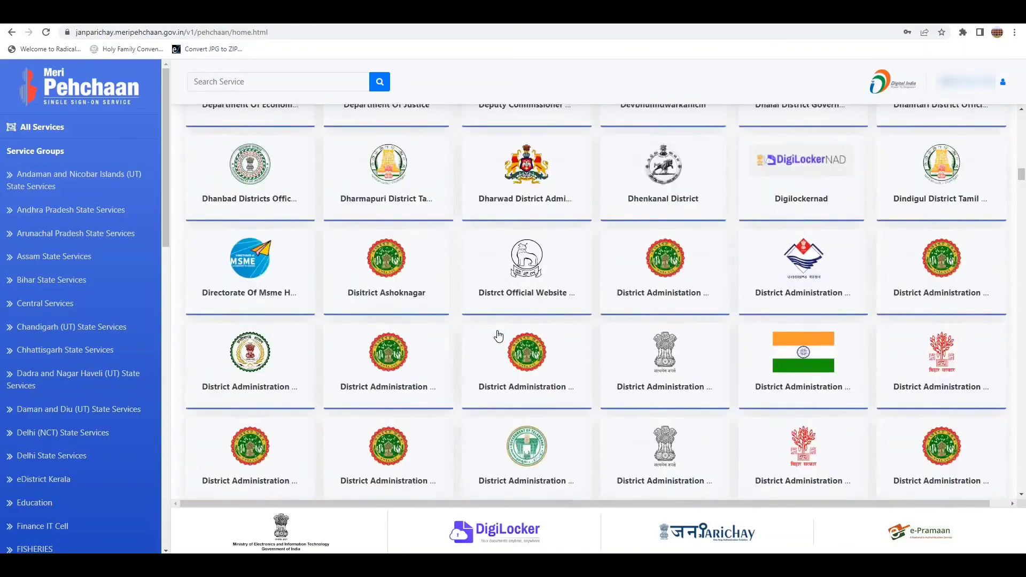
scroll(497, 335, down, 7)
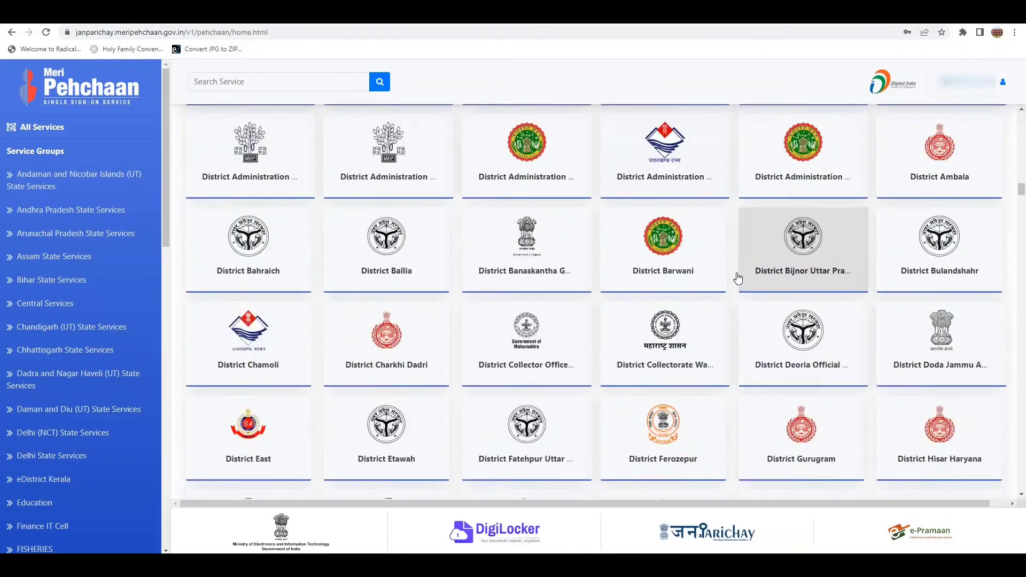
scroll(943, 214, down, 20)
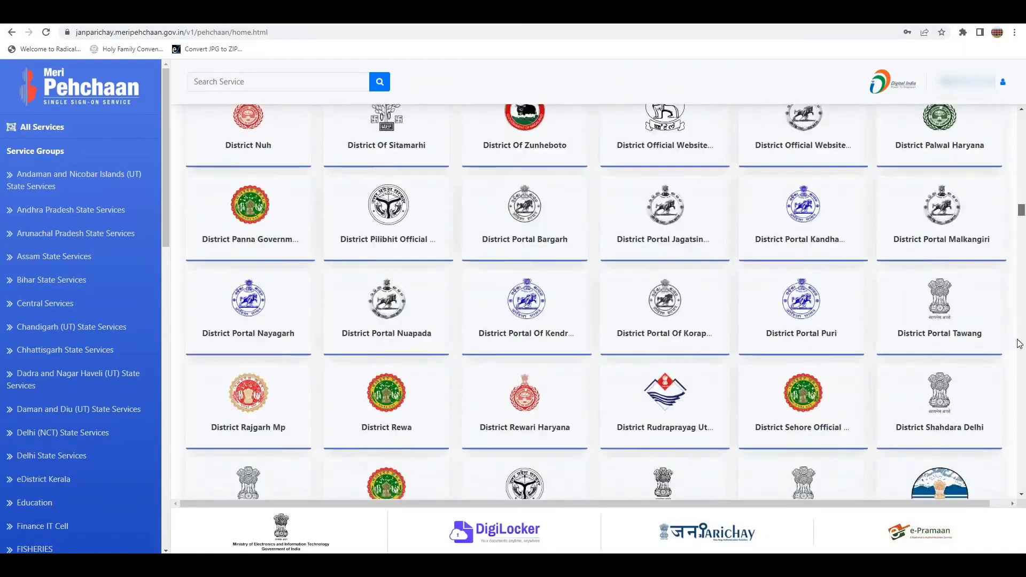
scroll(1006, 441, down, 20)
scroll(1021, 179, up, 20)
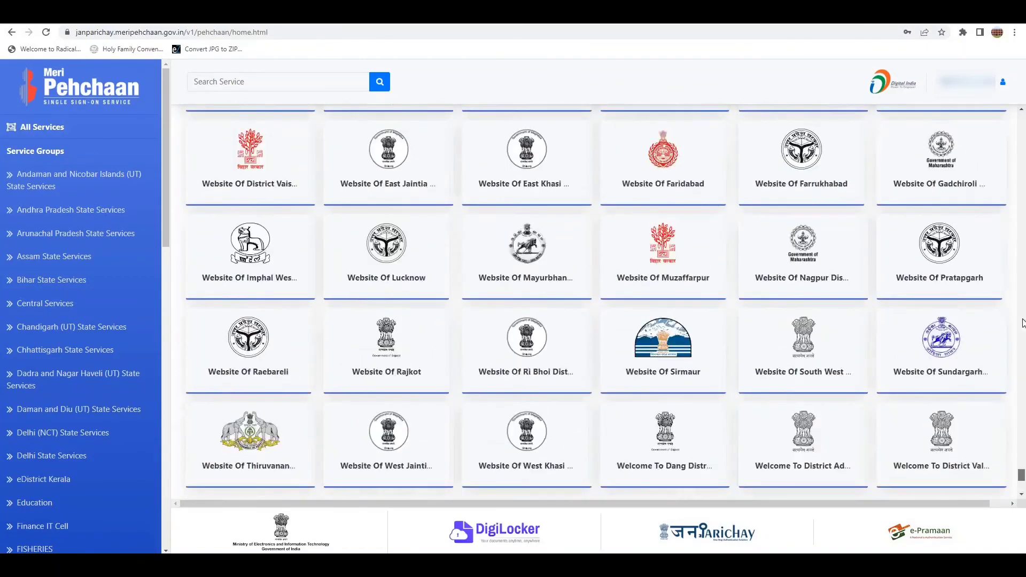
scroll(1022, 179, up, 20)
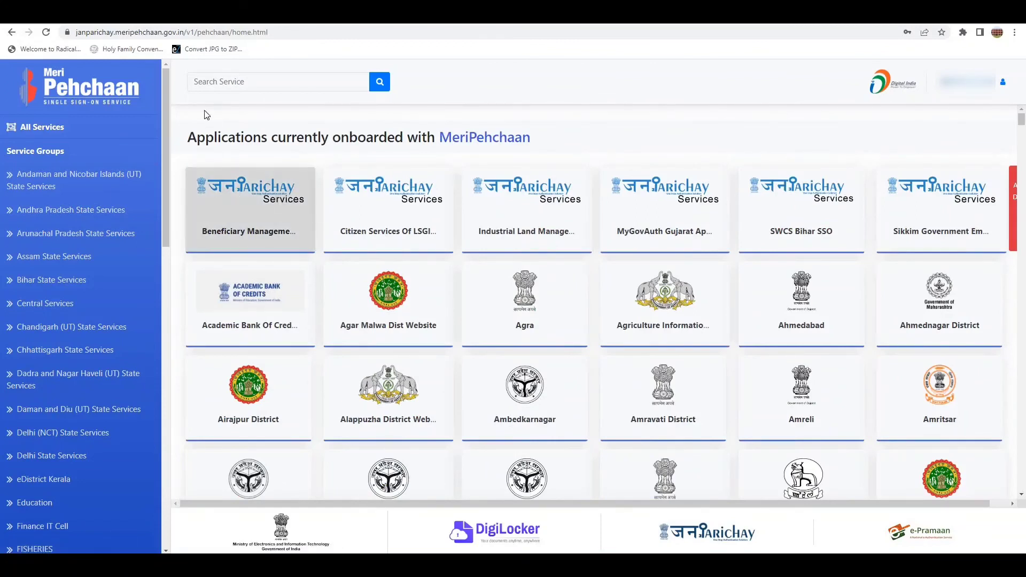
scroll(52, 338, down, 3)
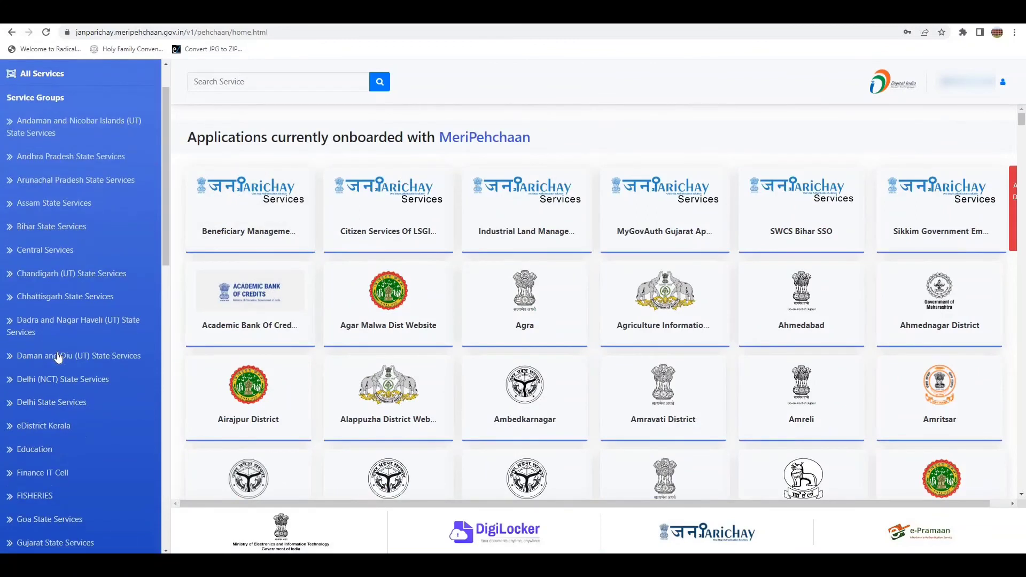
Step: Filter the applications by Delhi State Services, then by Haryana State Services, browsing the cards
click(51, 299)
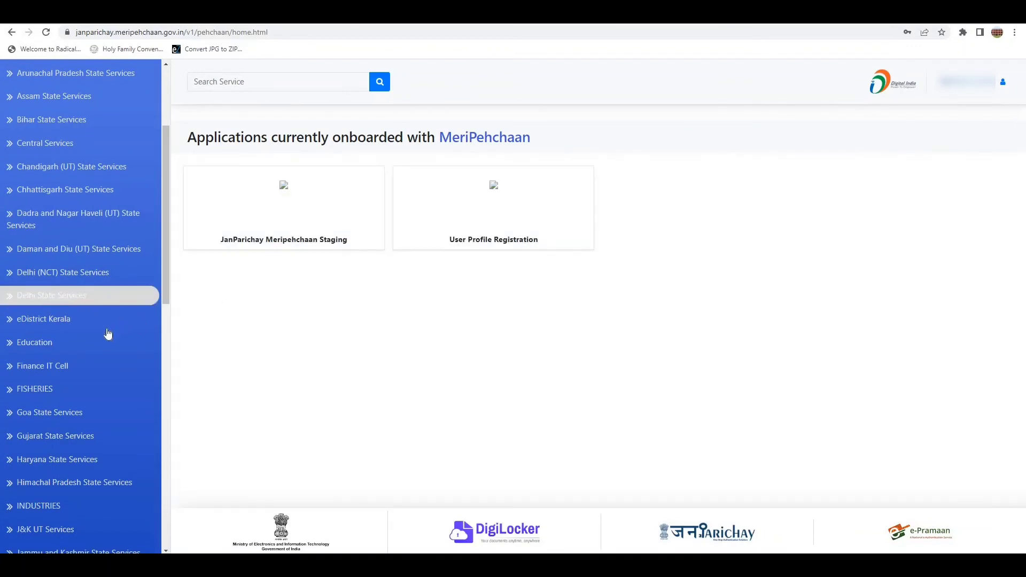
scroll(105, 336, down, 3)
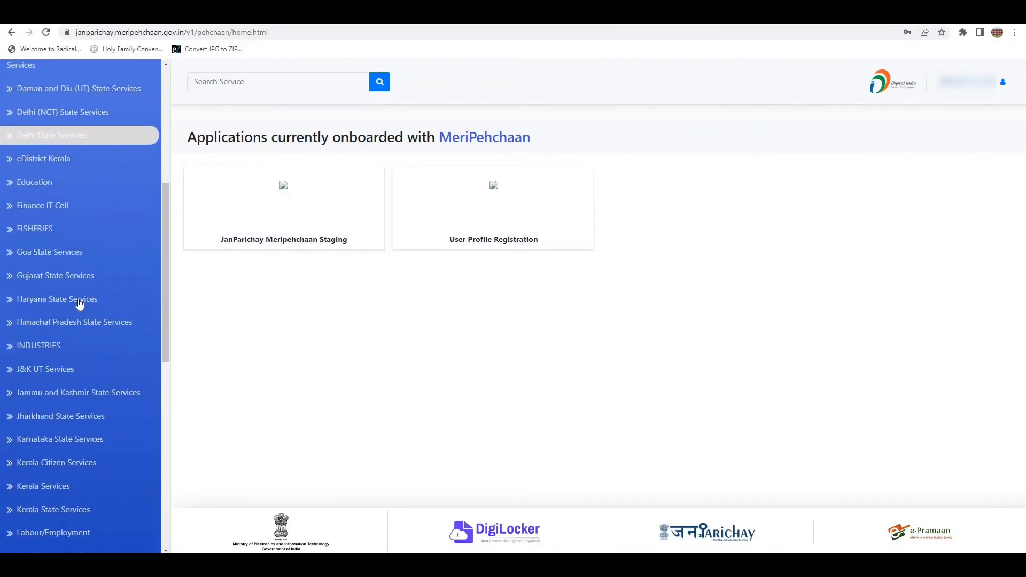
click(80, 304)
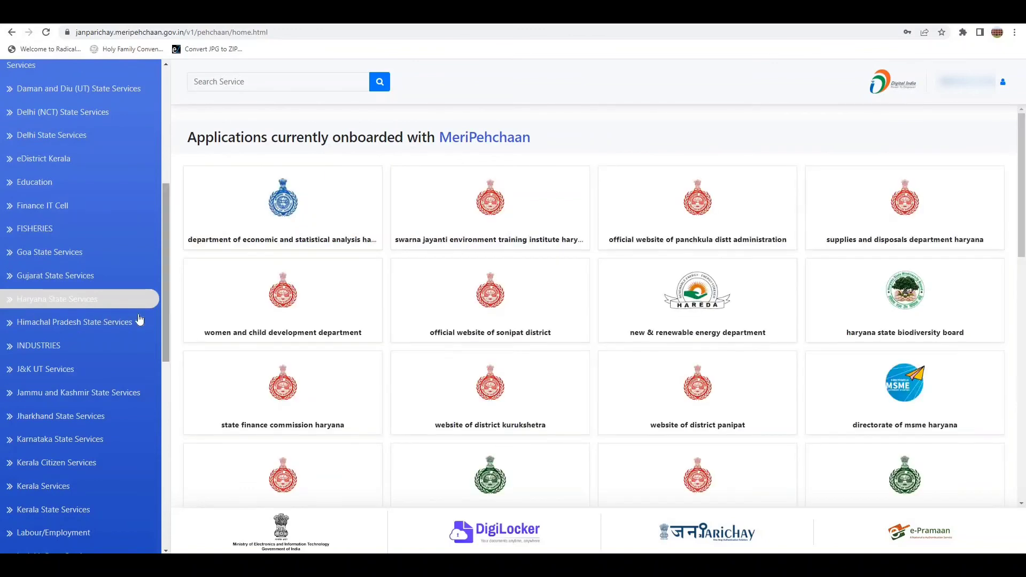
scroll(128, 324, down, 6)
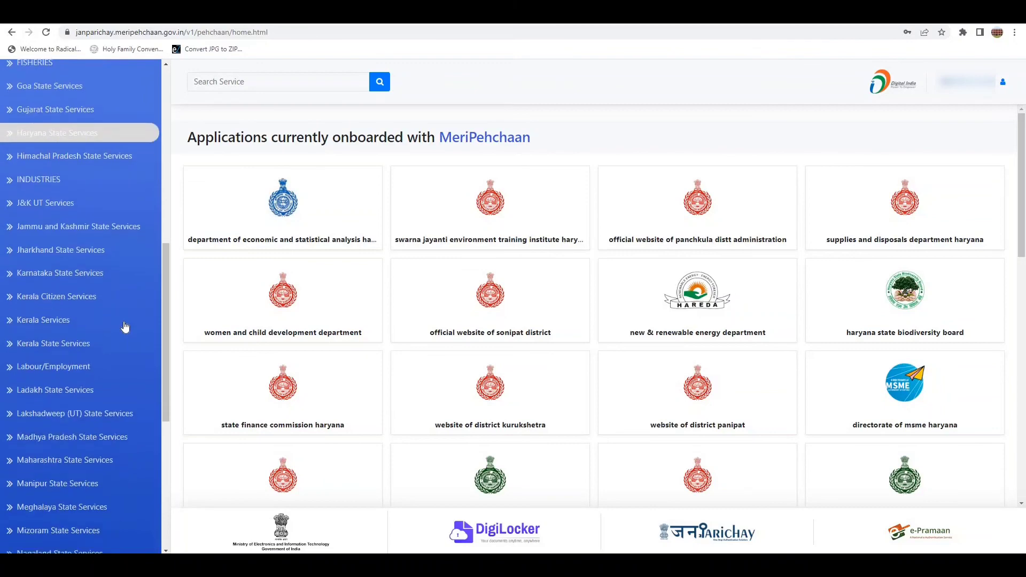
scroll(110, 397, down, 1)
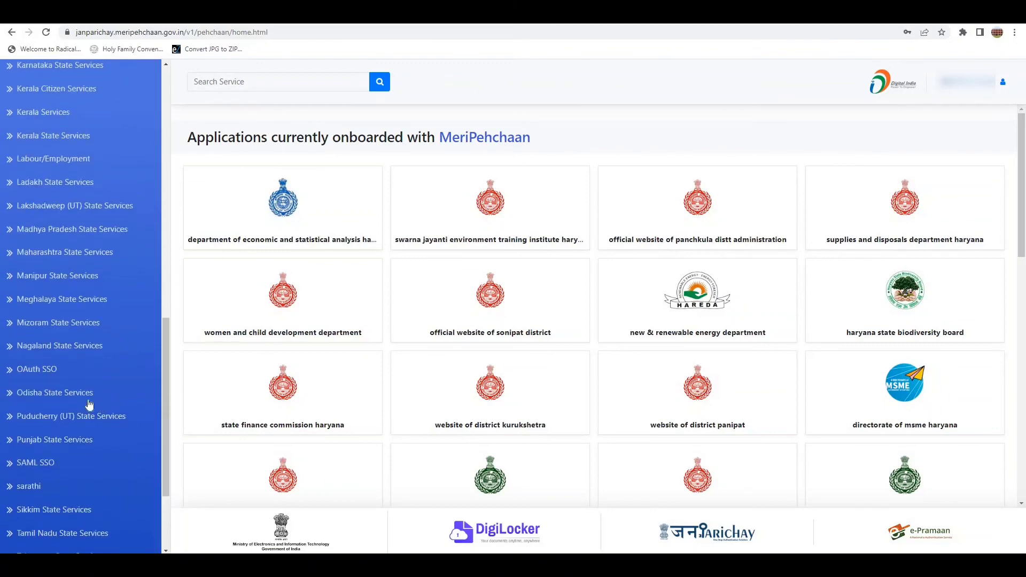
scroll(57, 390, down, 1)
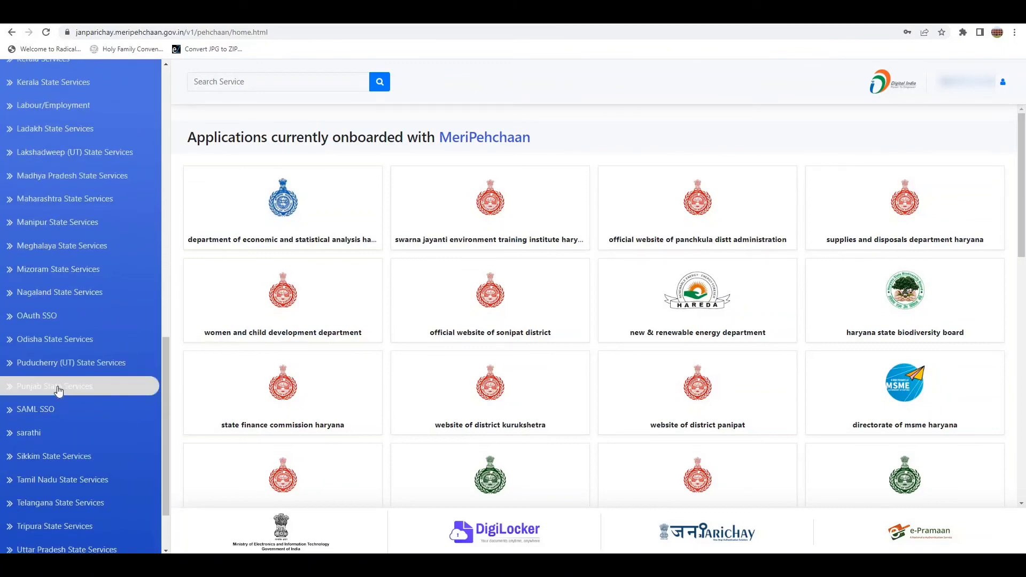
Step: Show only Punjab State Services, browsing district sites like Sangrur, Patiala and Amritsar
click(59, 389)
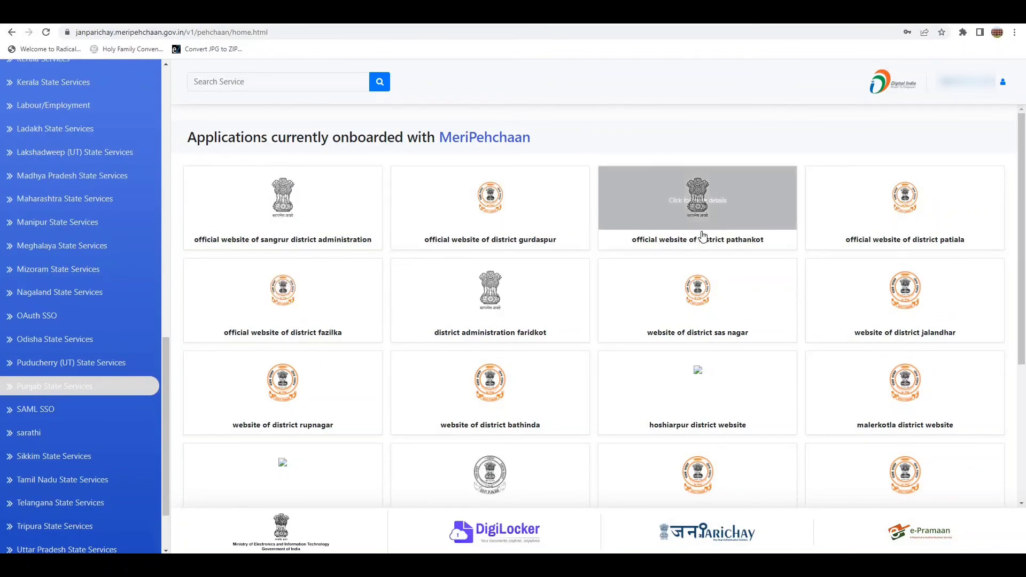
scroll(702, 235, down, 4)
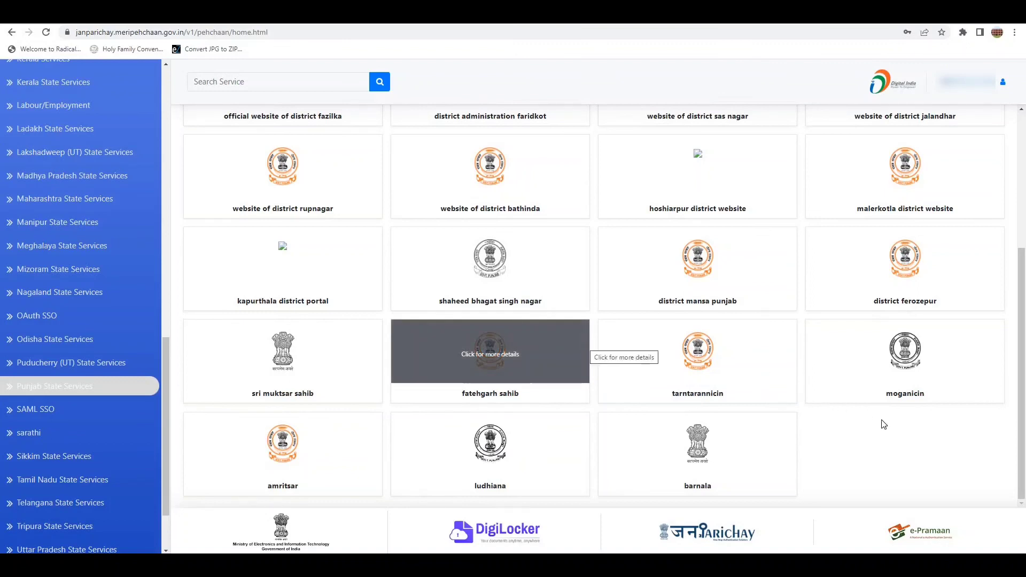
scroll(944, 452, up, 1)
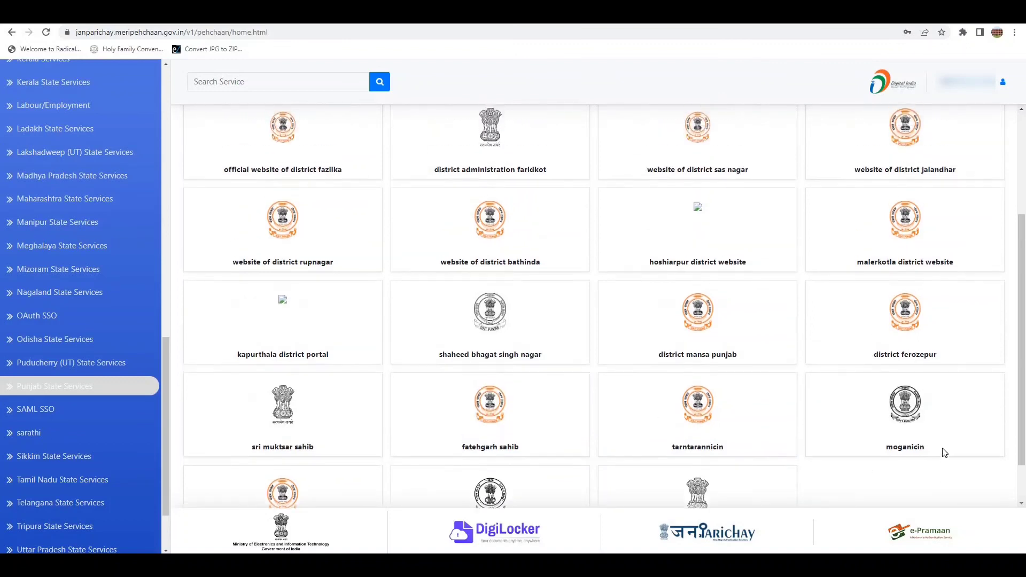